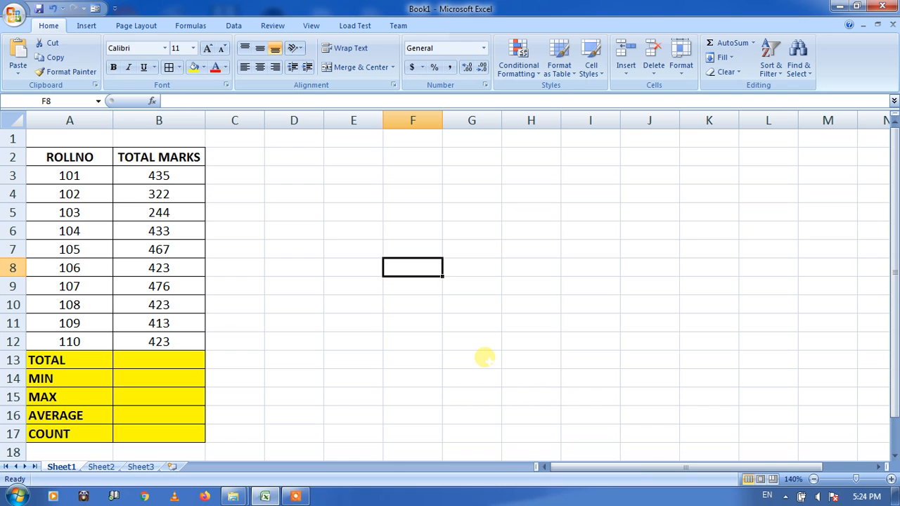
click(87, 27)
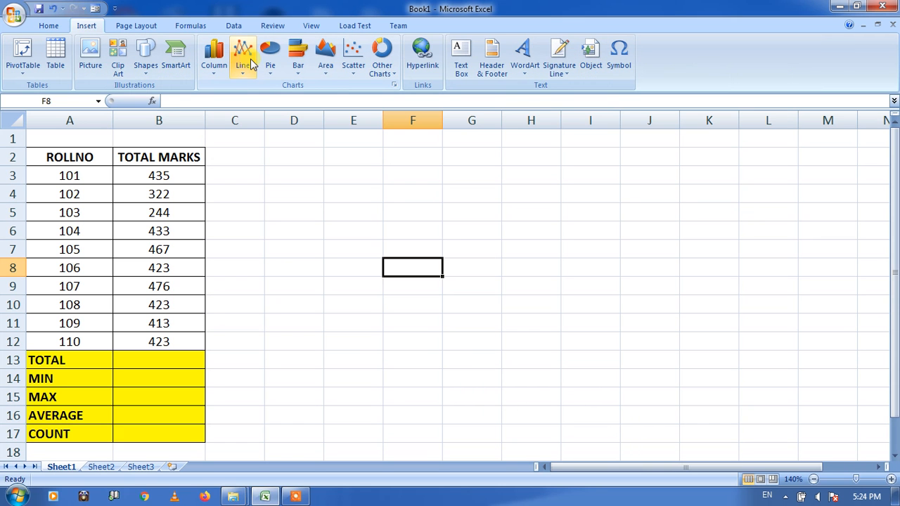
click(137, 27)
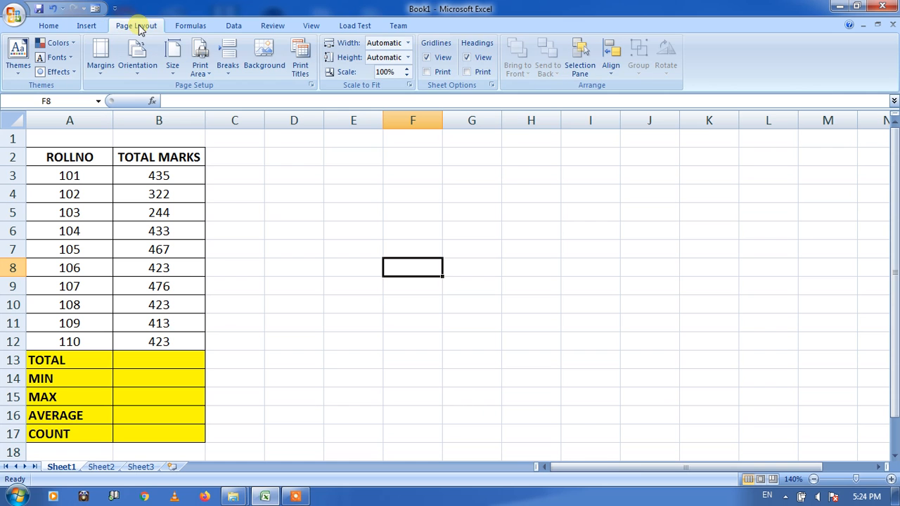
click(182, 28)
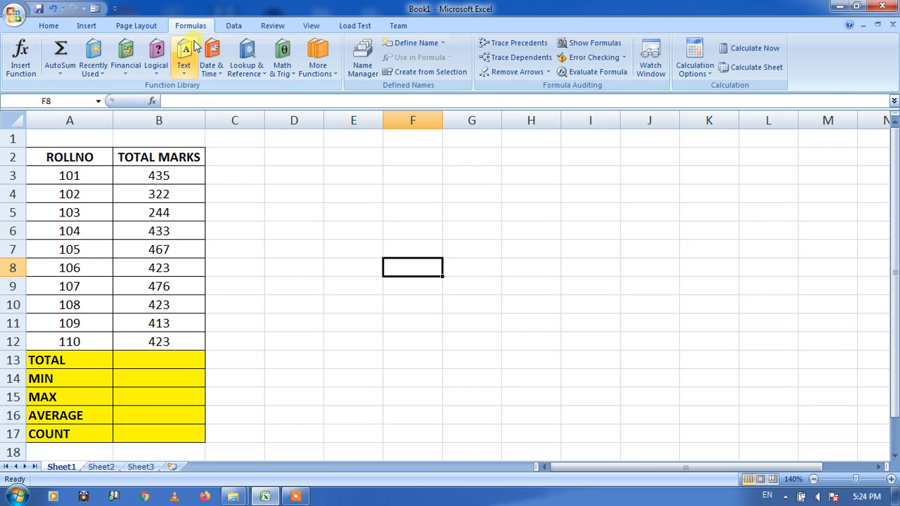
click(139, 27)
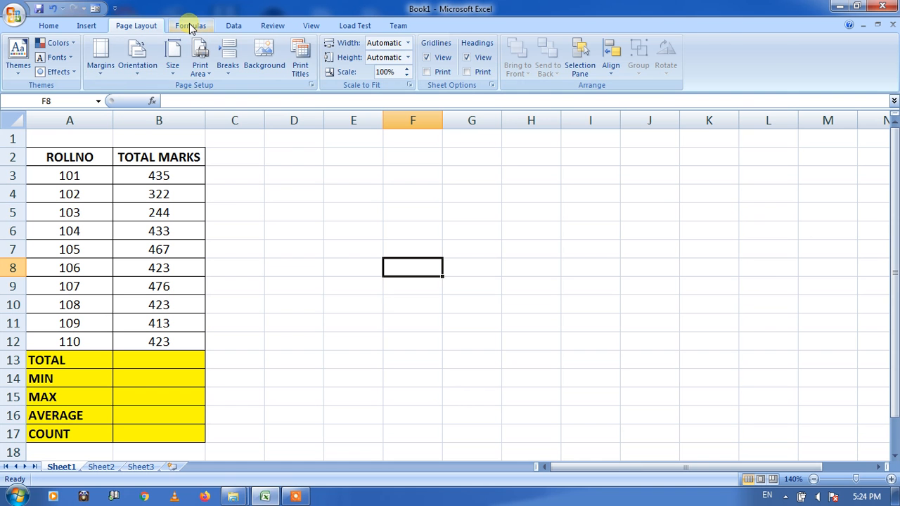
click(190, 27)
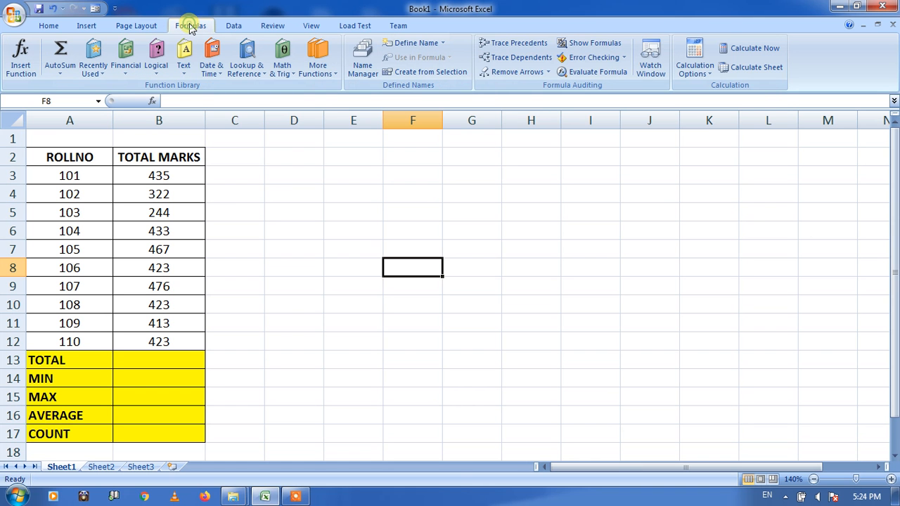
- Open the Insert Function dialog and examine the functions listed under Most Recently Used, All and Financial
click(21, 63)
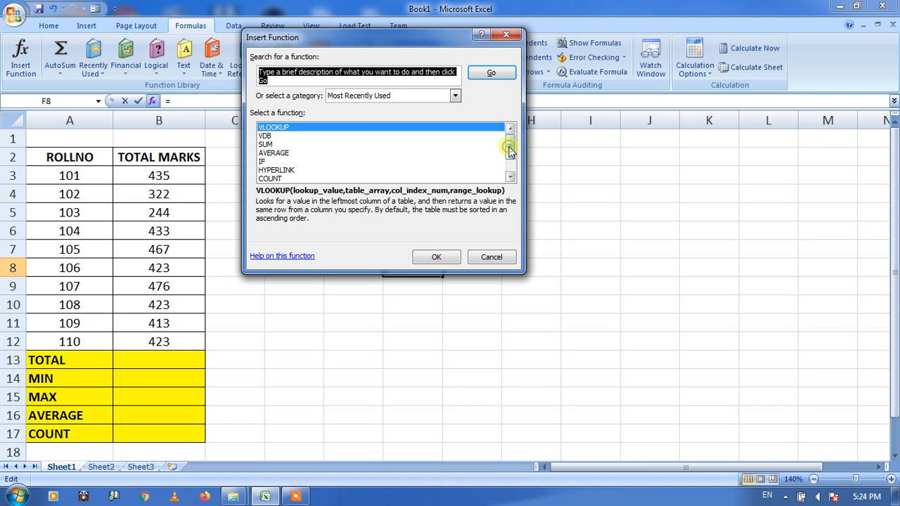
mouse_move(511, 150)
mouse_down()
mouse_move(512, 175)
mouse_move(510, 152)
mouse_up()
click(456, 97)
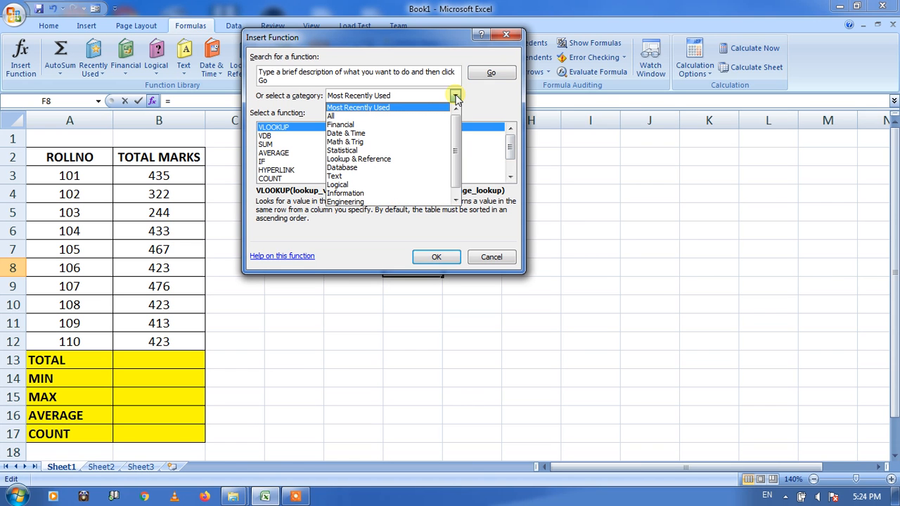
click(420, 117)
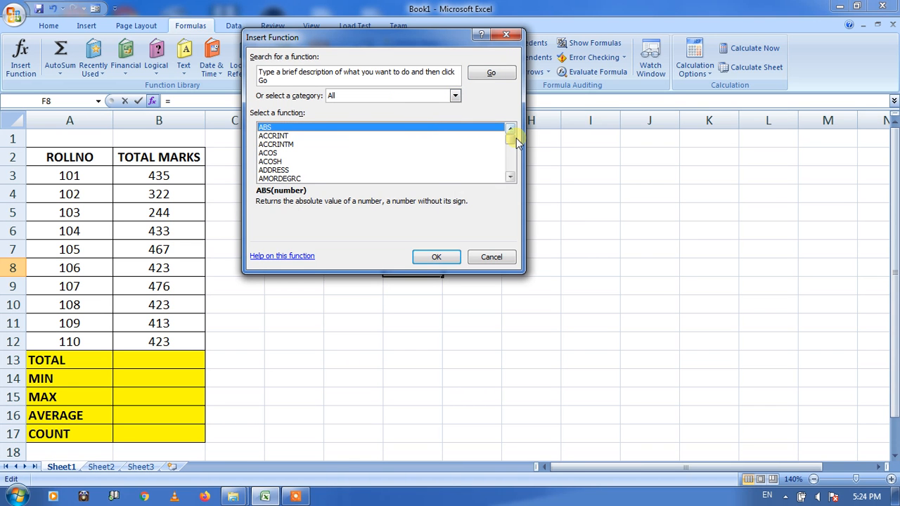
mouse_move(510, 145)
mouse_down()
mouse_move(510, 161)
mouse_move(508, 137)
mouse_up()
click(455, 96)
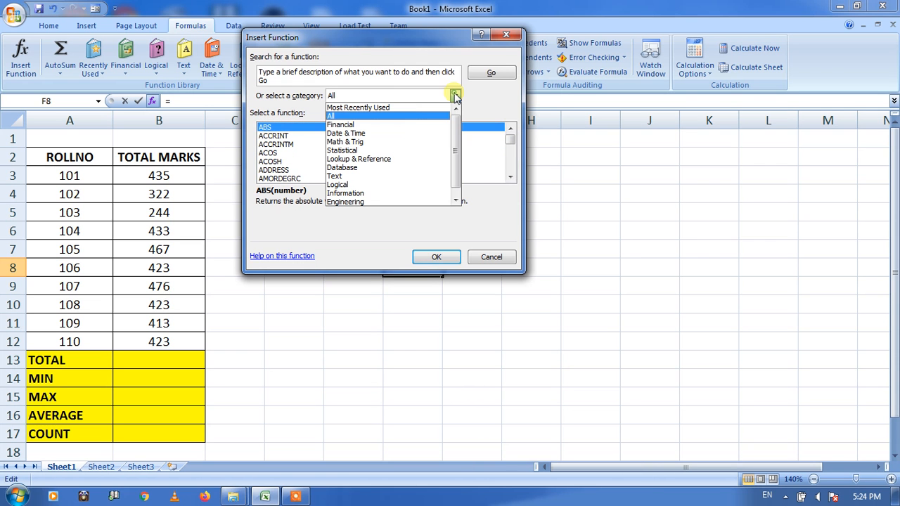
click(378, 125)
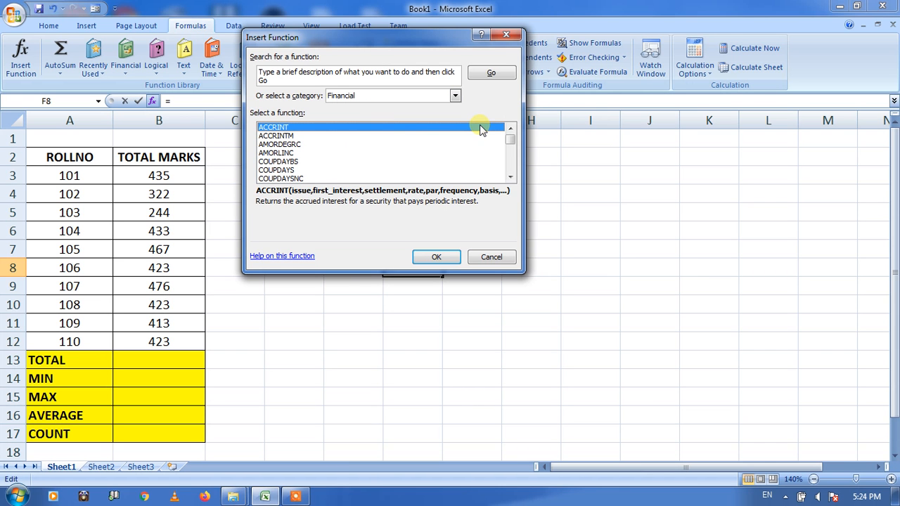
mouse_move(511, 141)
mouse_down()
mouse_move(511, 181)
mouse_move(511, 143)
mouse_up()
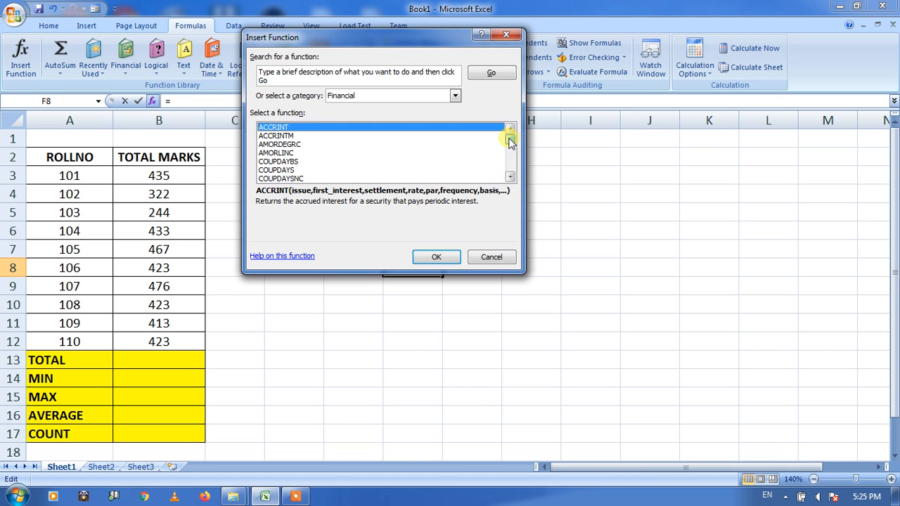
- Browse the functions in the Date & Time, Math & Trig, Statistical and Lookup & Reference categories
click(456, 96)
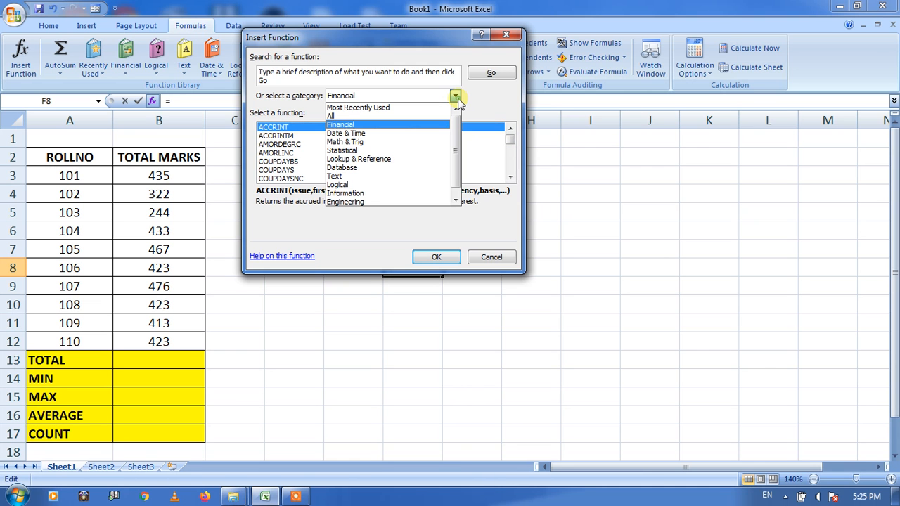
click(380, 134)
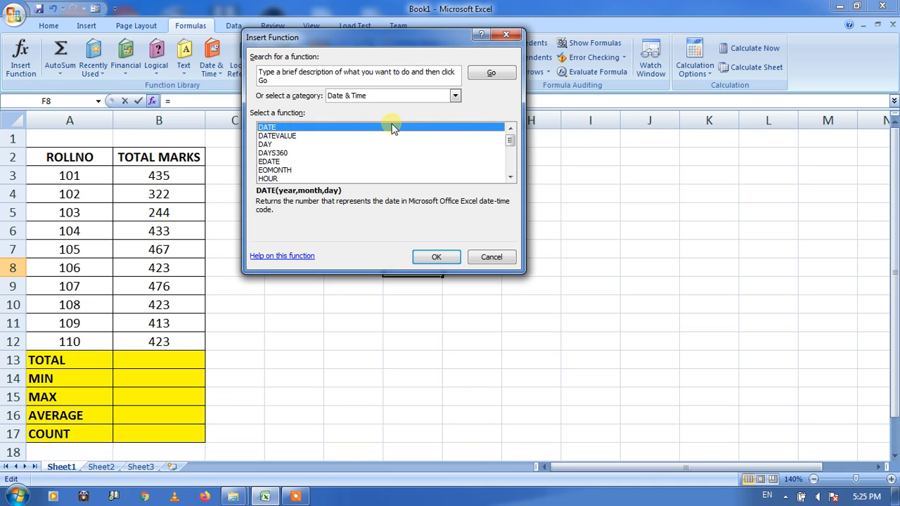
click(455, 96)
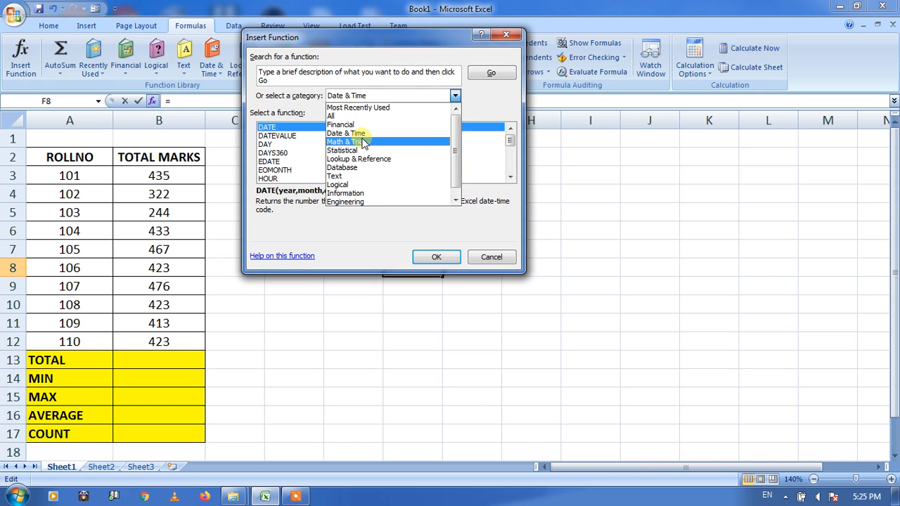
click(363, 142)
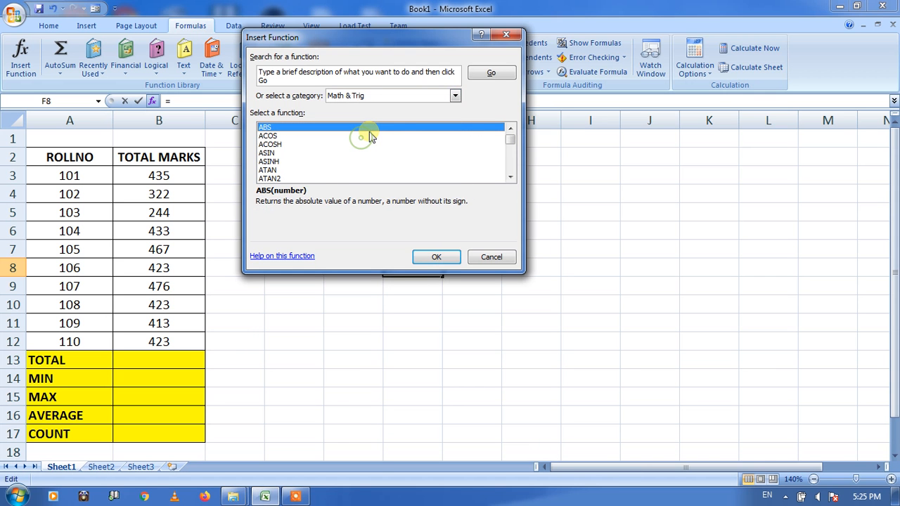
click(456, 96)
click(363, 151)
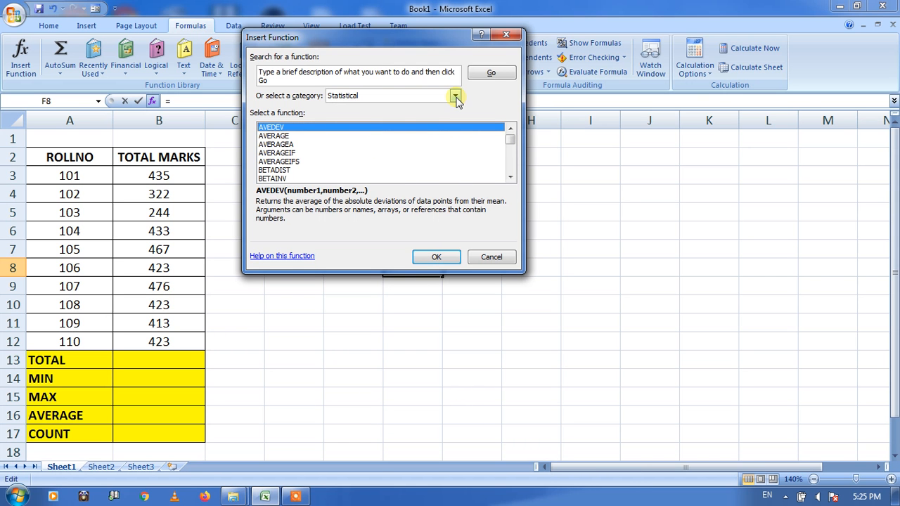
click(455, 97)
click(382, 161)
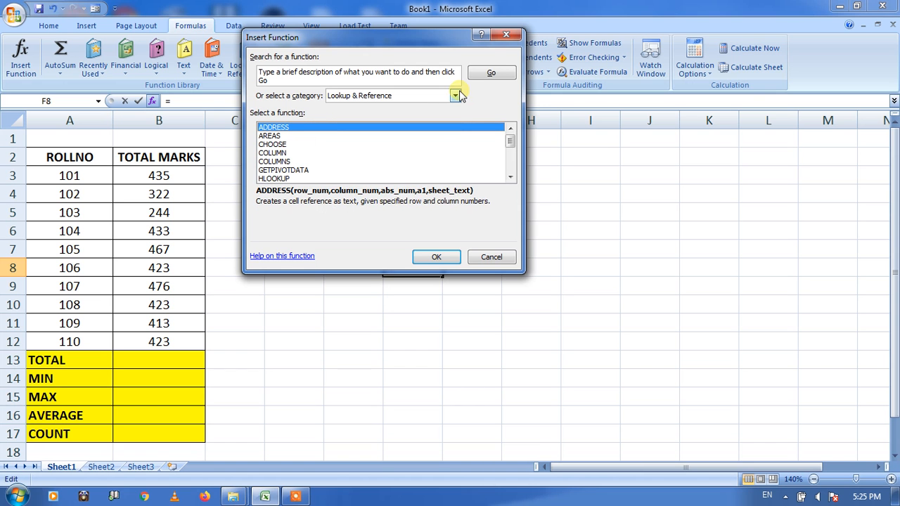
- Review the Database, Text, Logical, Information and Engineering function categories, and close the dialog without inserting a function
click(456, 96)
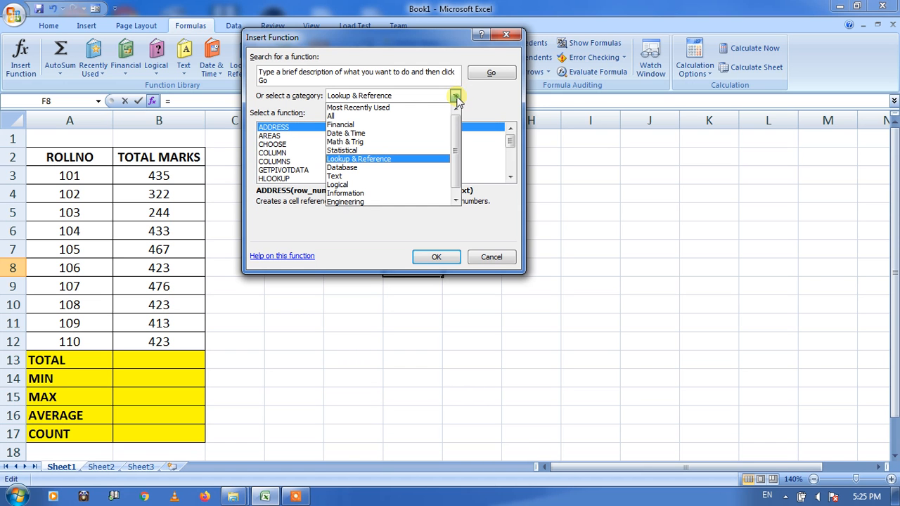
click(356, 168)
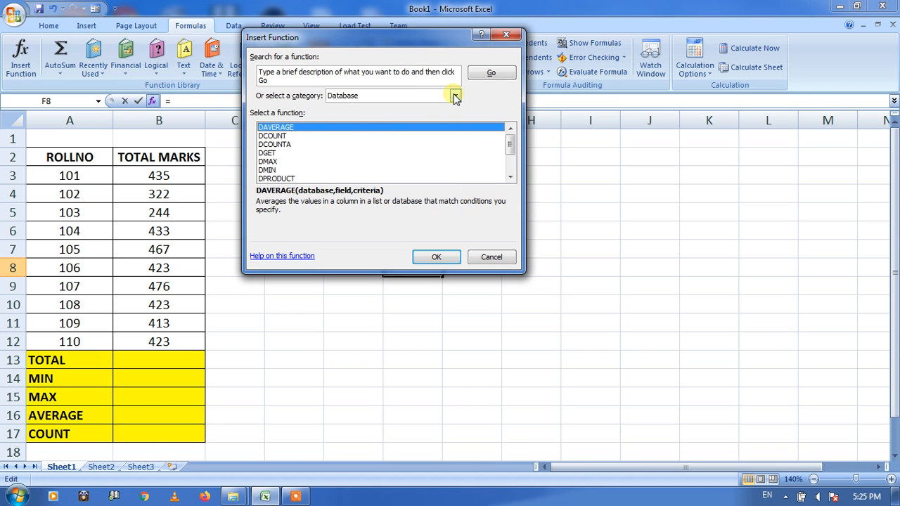
click(455, 96)
click(349, 176)
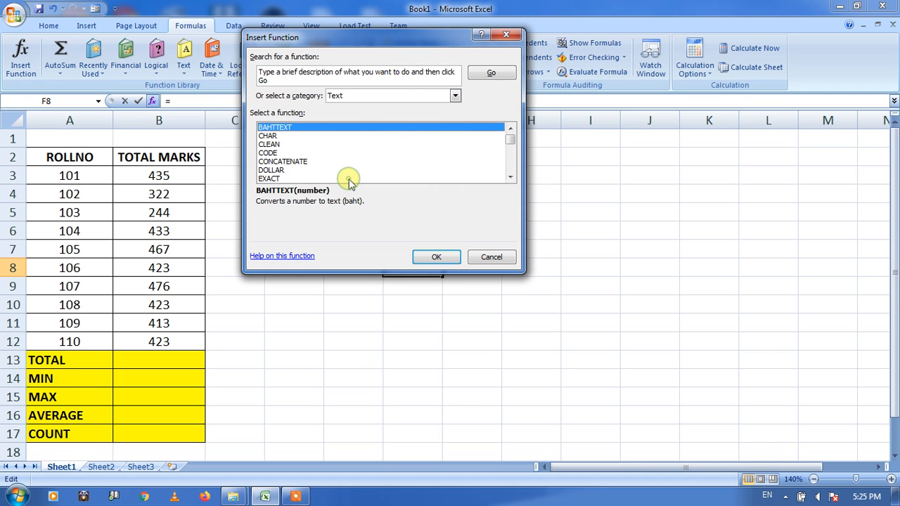
click(454, 96)
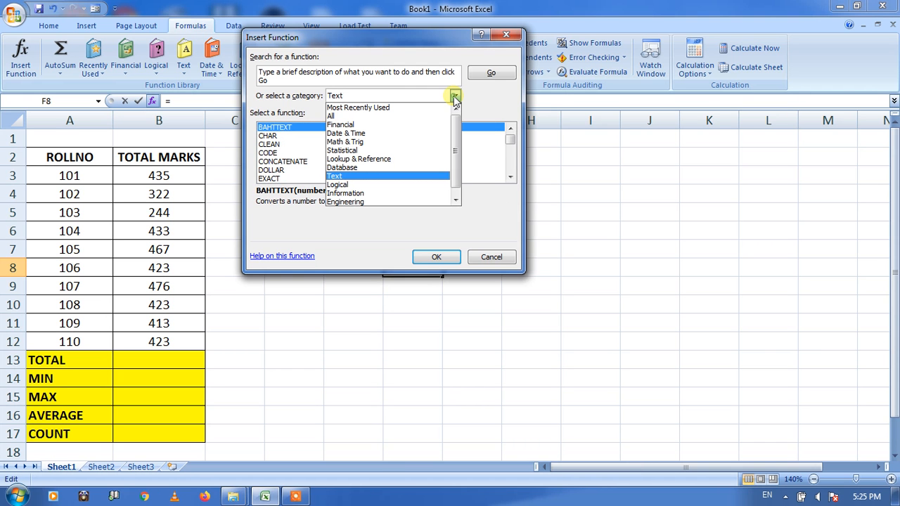
click(370, 185)
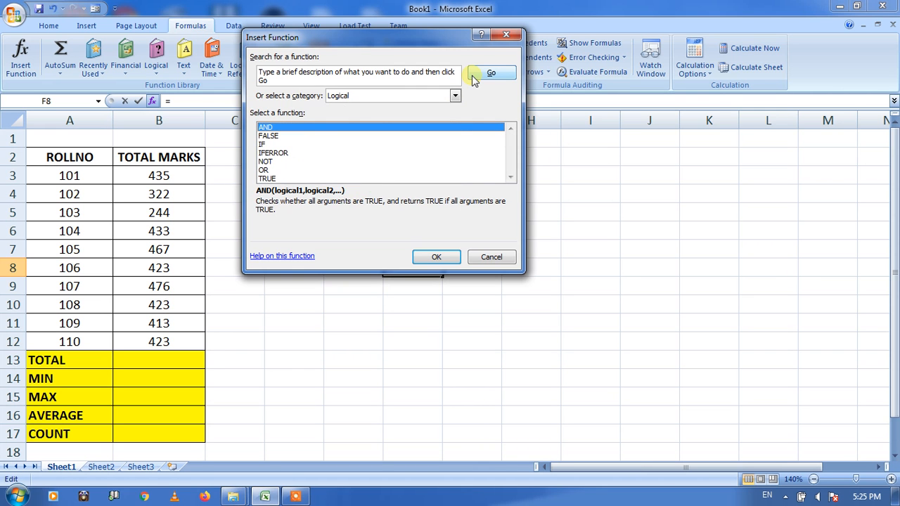
click(455, 97)
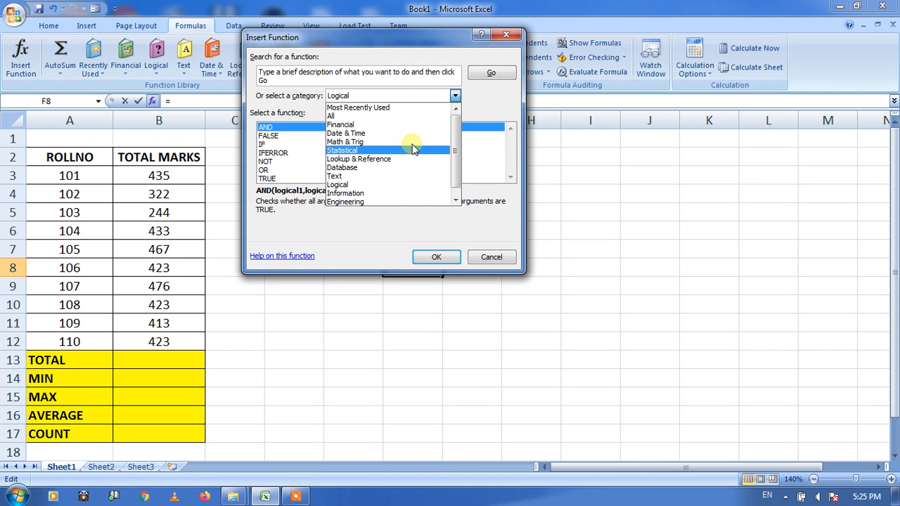
click(367, 194)
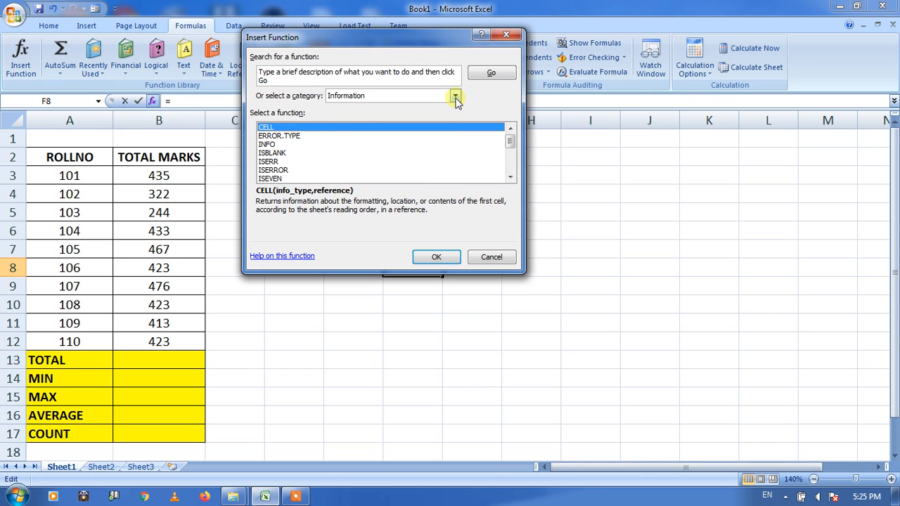
click(455, 97)
click(372, 201)
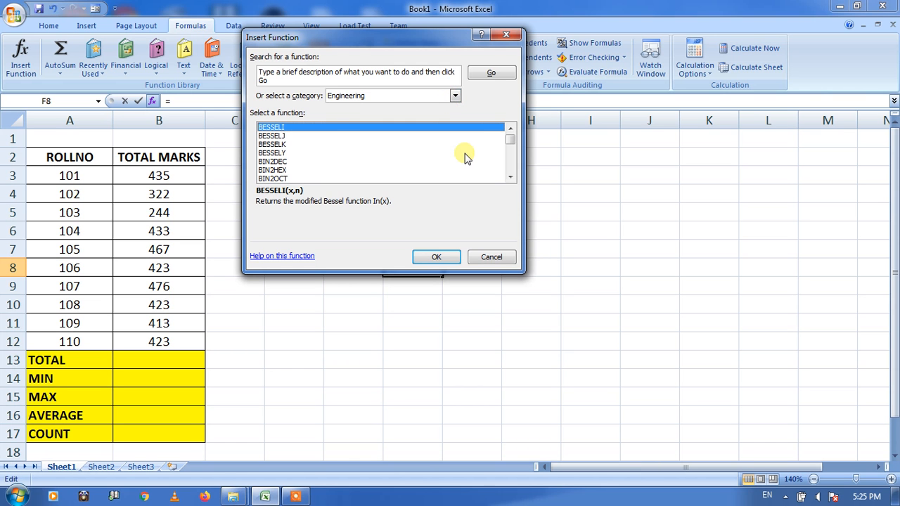
click(492, 257)
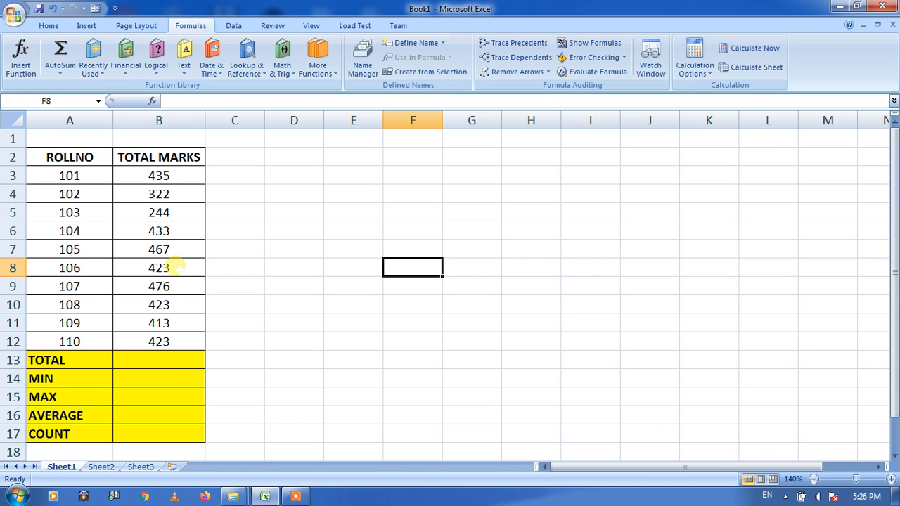
- Total the marks in B3:B12 with a SUM formula in cell B13 of the TOTAL row
click(172, 362)
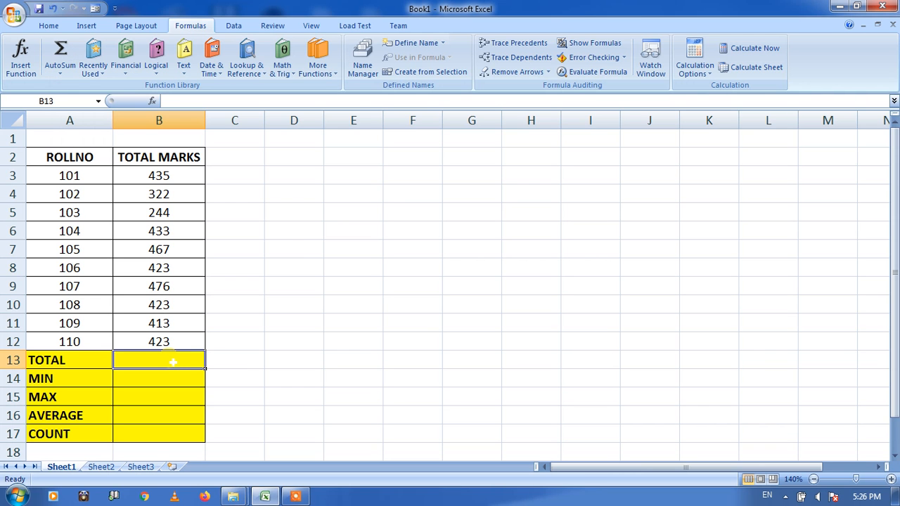
click(161, 377)
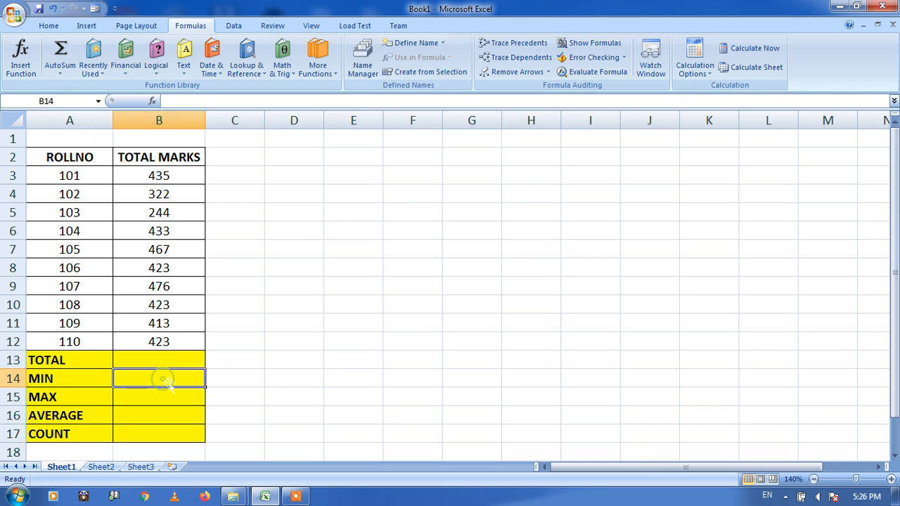
click(160, 360)
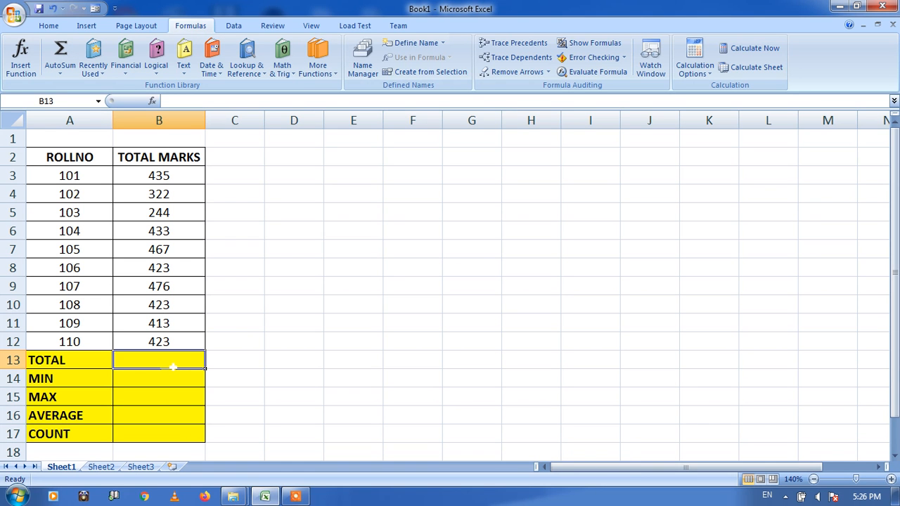
key(alt+equal)
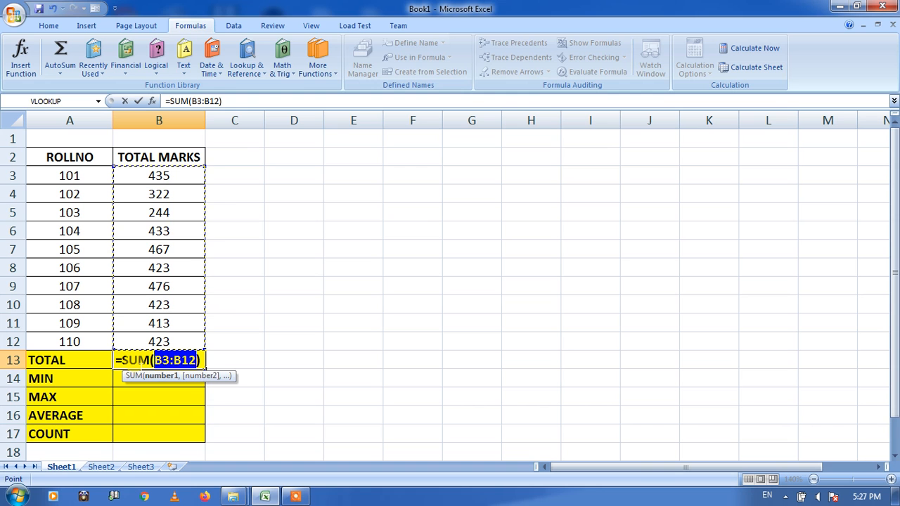
key(Return)
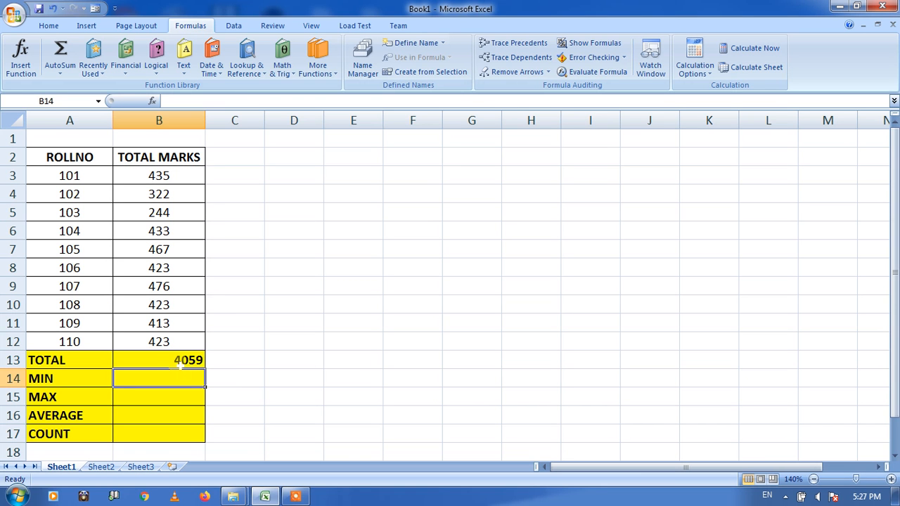
- Average the marks in B3:B12 with an AutoSum AVERAGE formula in cell B16, correcting the proposed range to end at B12
click(61, 74)
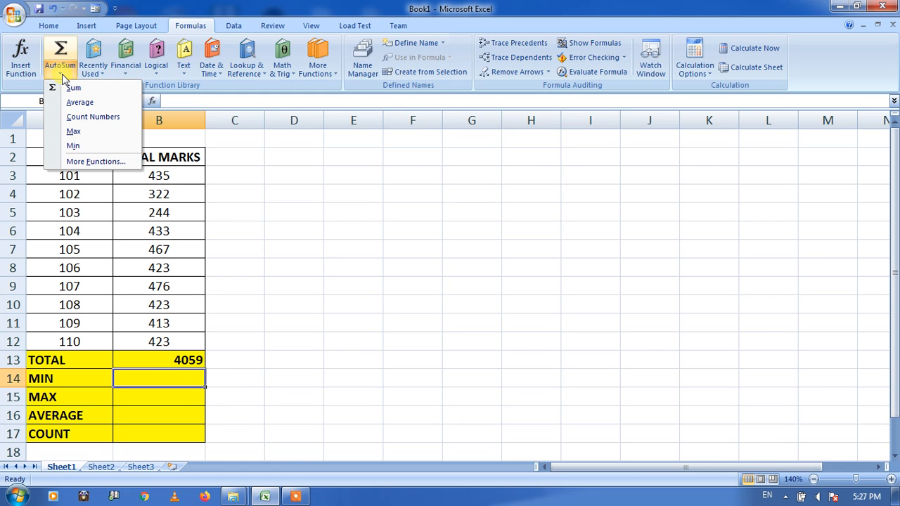
click(149, 410)
click(157, 417)
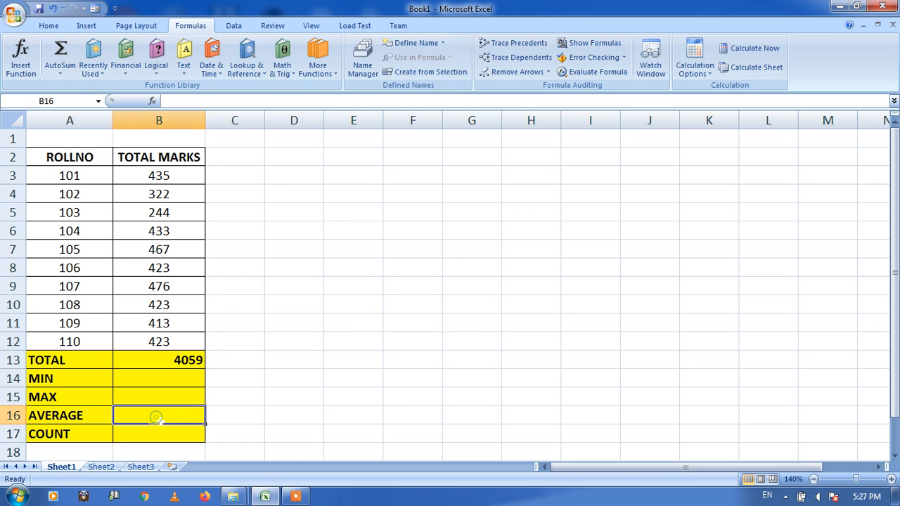
click(70, 77)
click(74, 102)
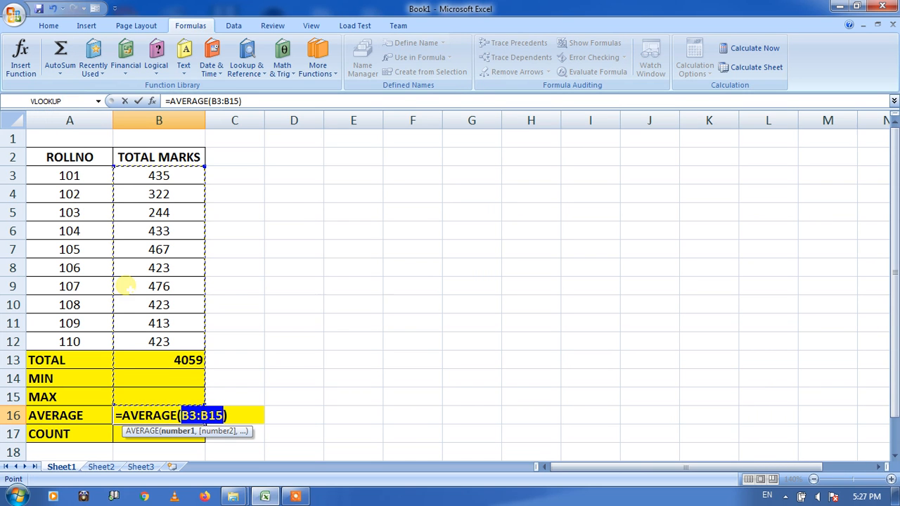
click(202, 416)
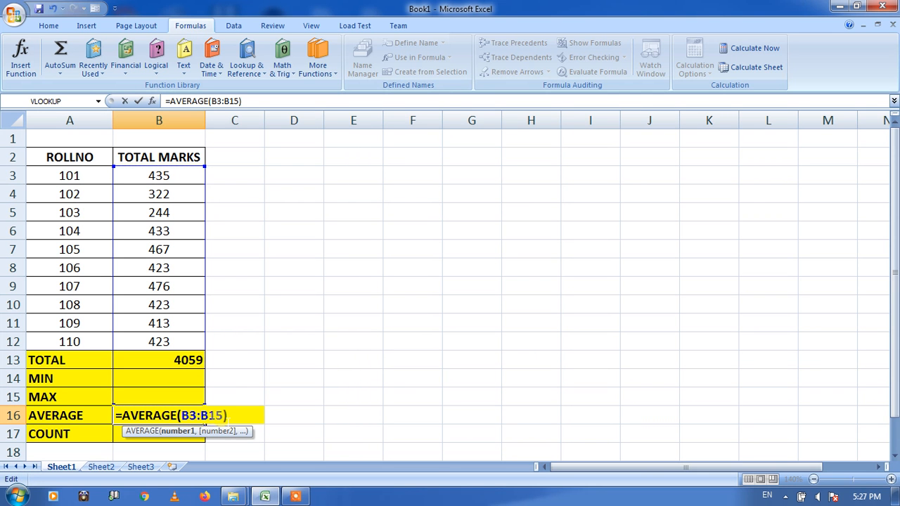
key(BackSpace)
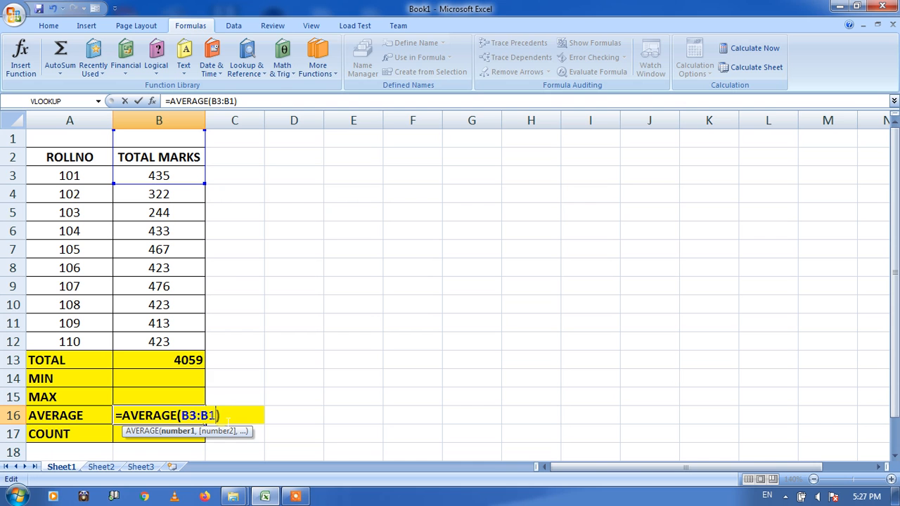
text(2)
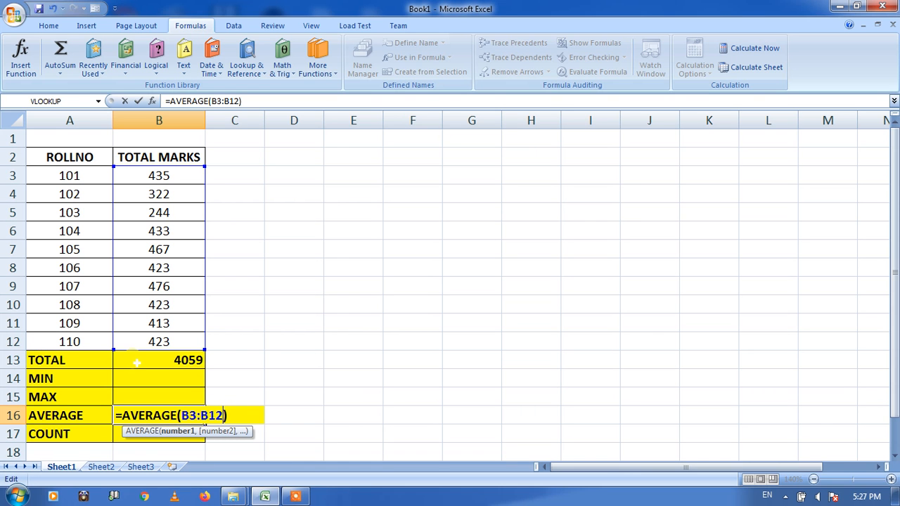
key(Return)
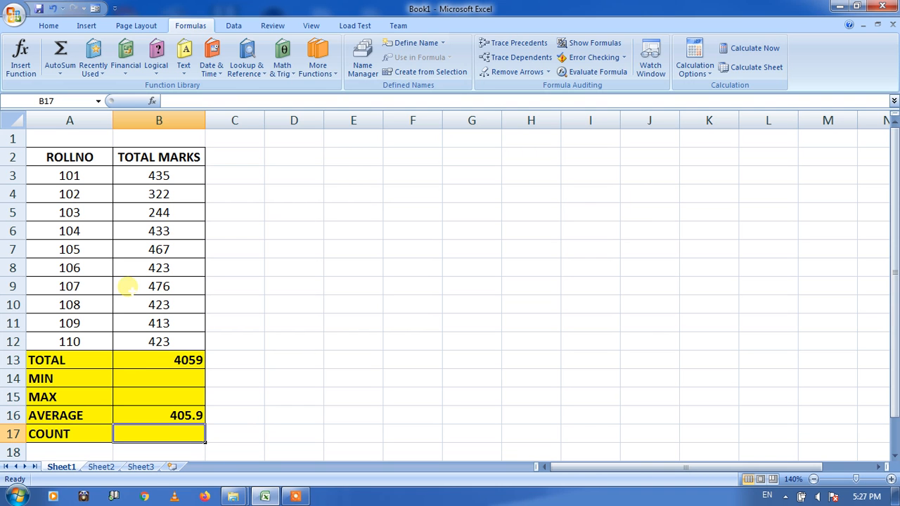
click(63, 70)
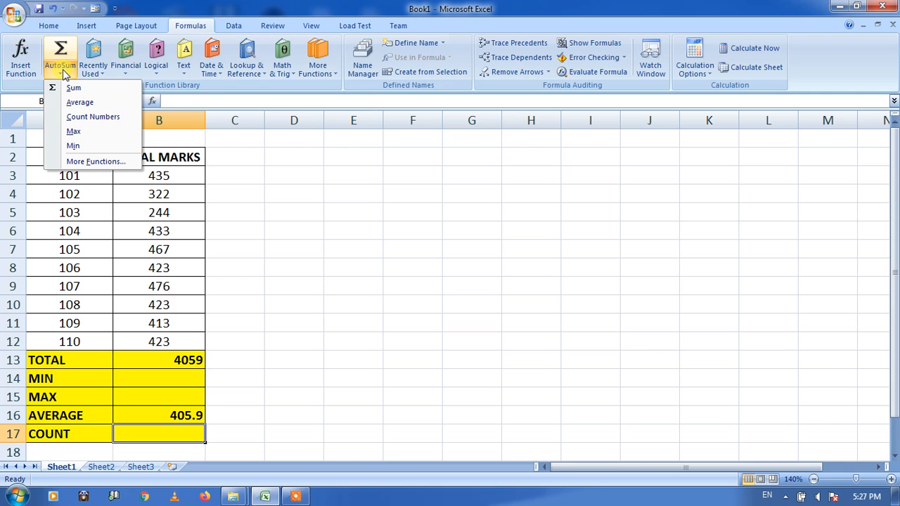
click(83, 119)
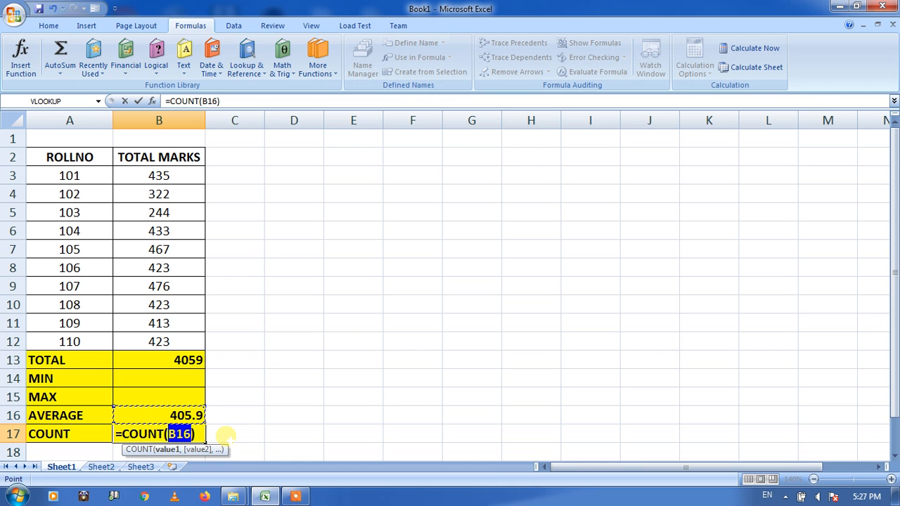
key(Escape)
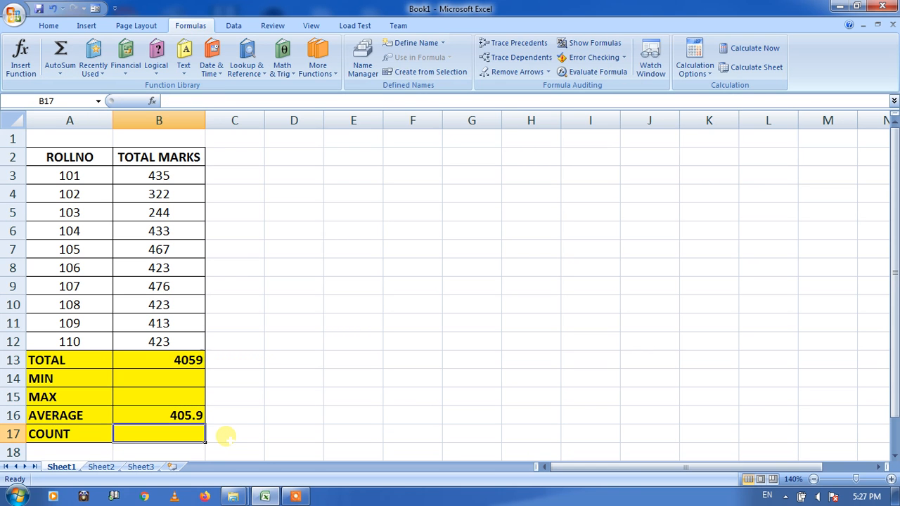
- Enter the formula =COUNT(B3:B12) in cell B17 of the COUNT row
text(=)
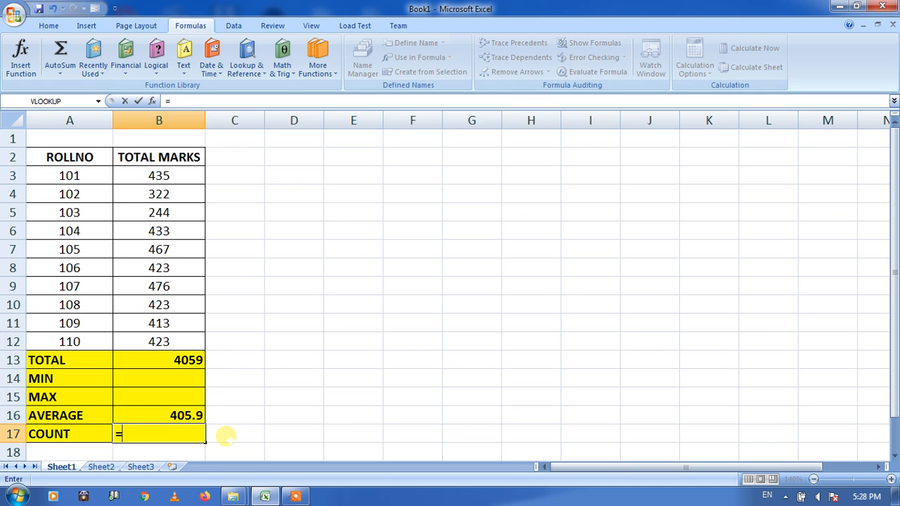
text(C)
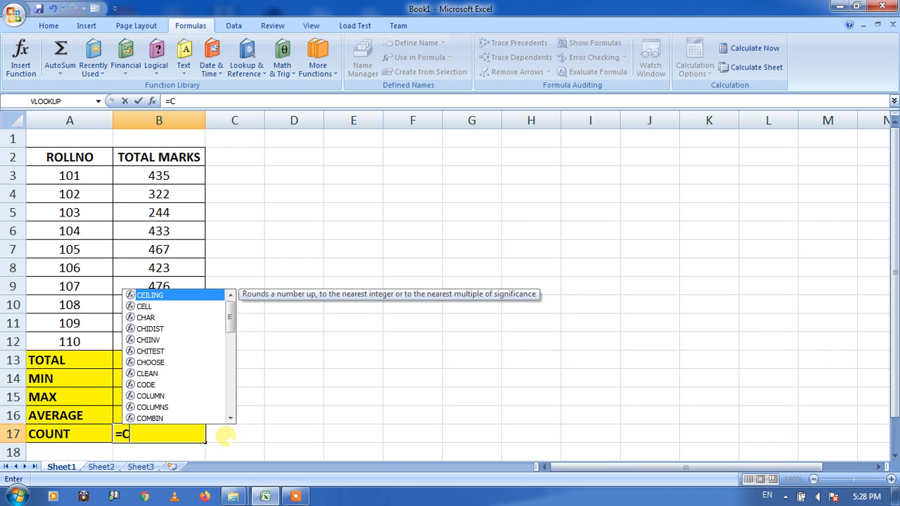
text(OUNT)
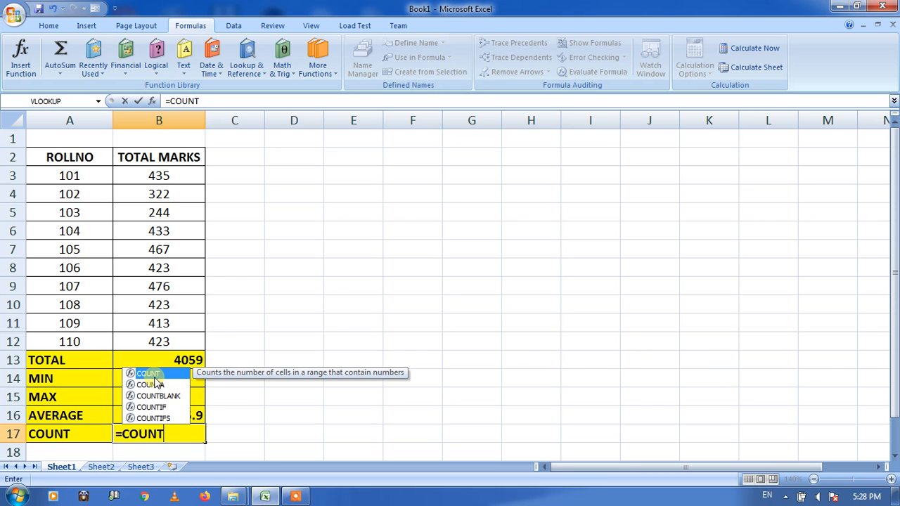
text(()
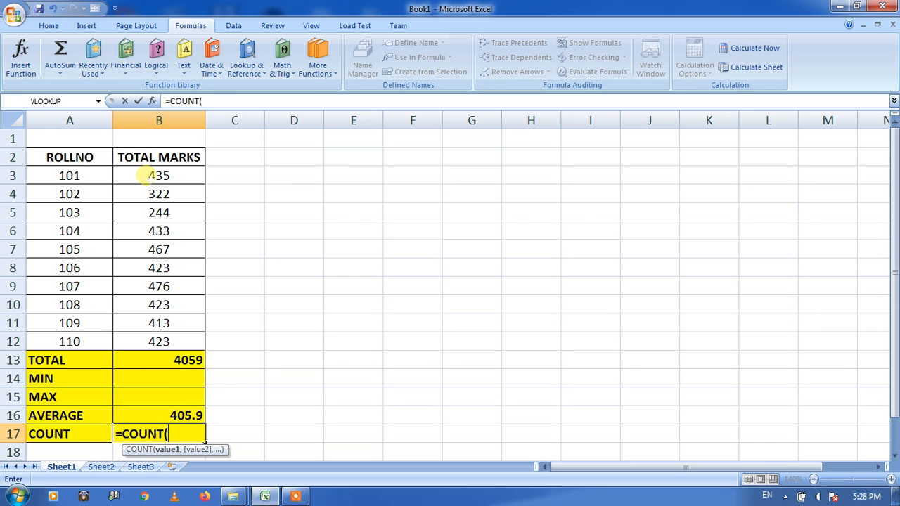
click(143, 174)
drag(148, 176, 159, 341)
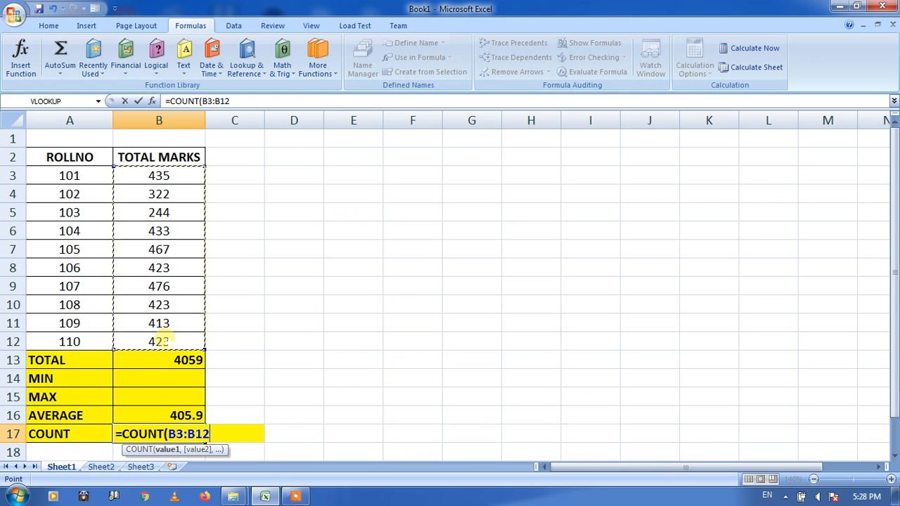
text())
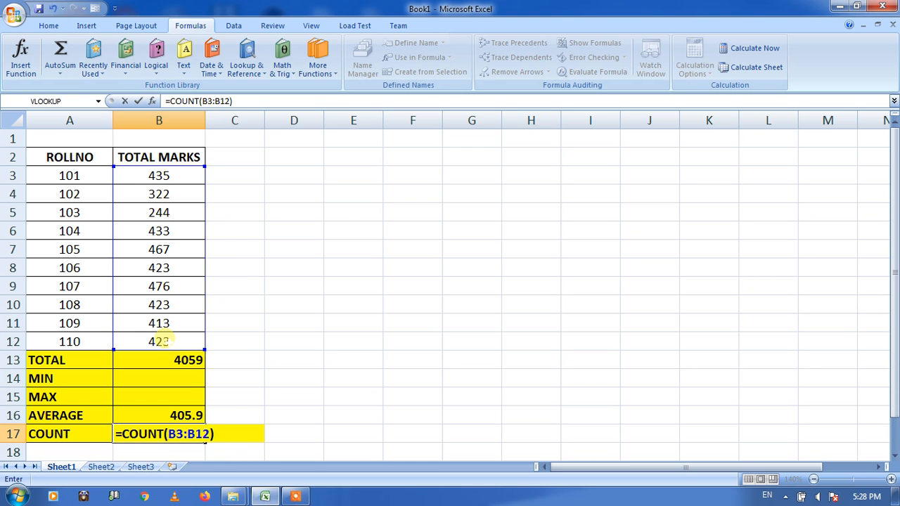
key(Return)
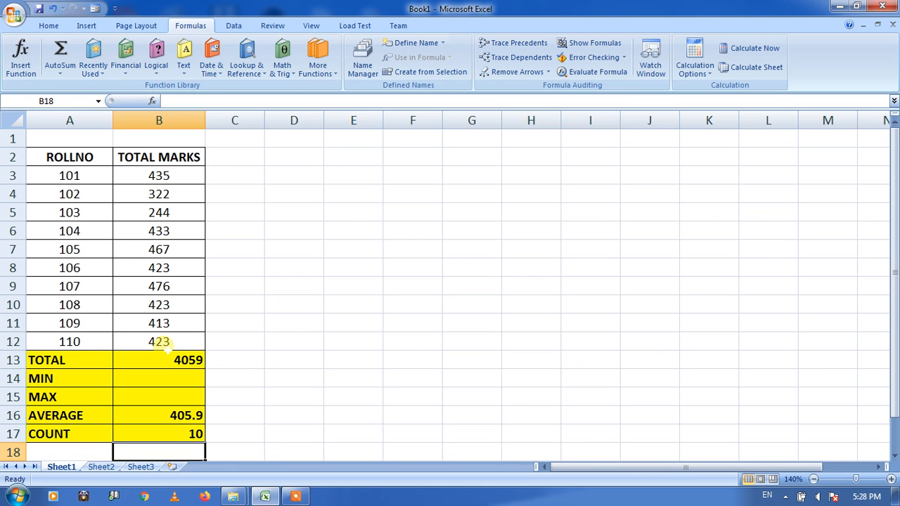
- Enter the formula =MIN(B3:B12) in cell B14 of the MIN row
click(175, 381)
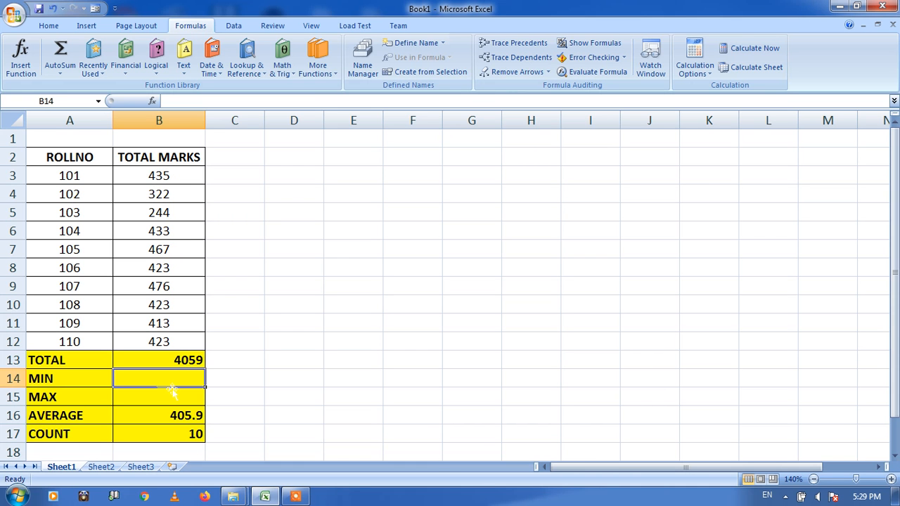
text(=M)
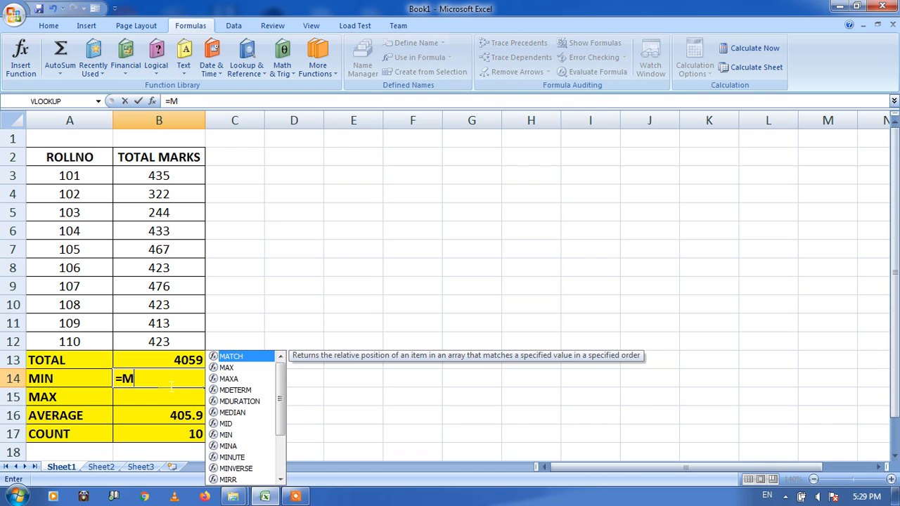
text(IN)
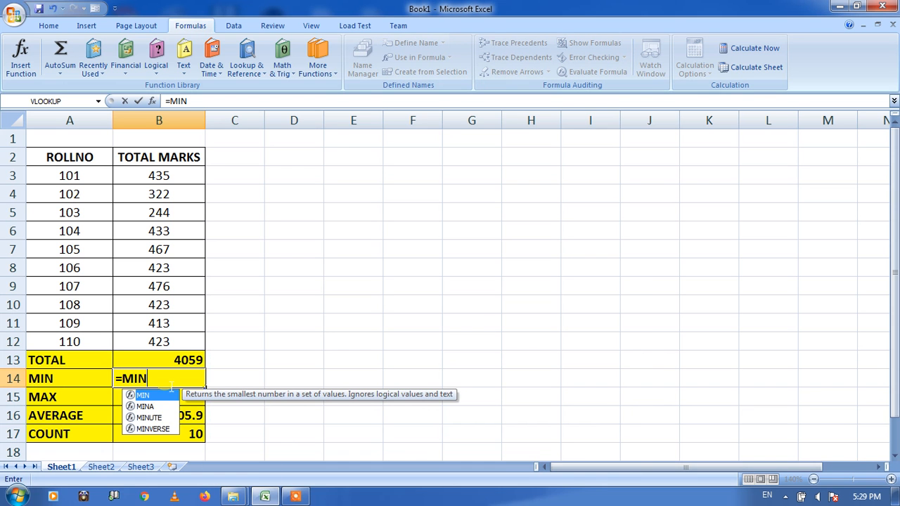
text(()
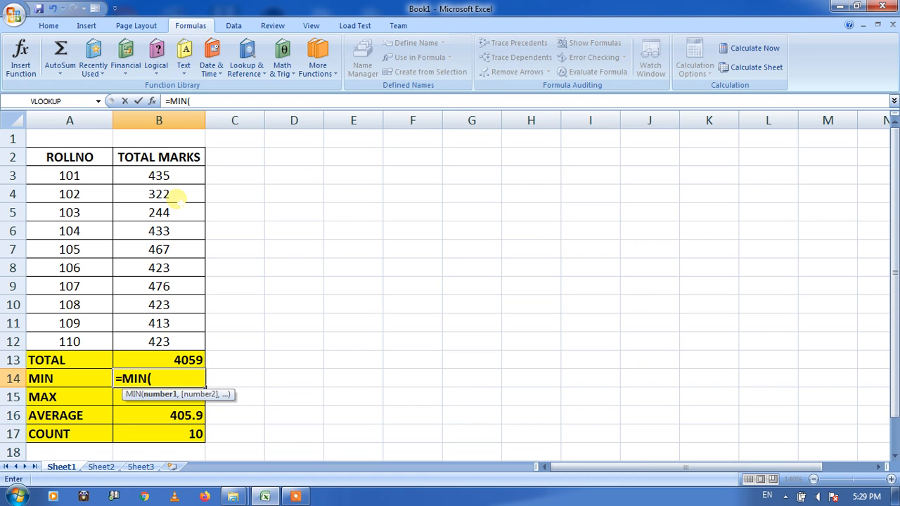
click(155, 175)
drag(154, 175, 153, 340)
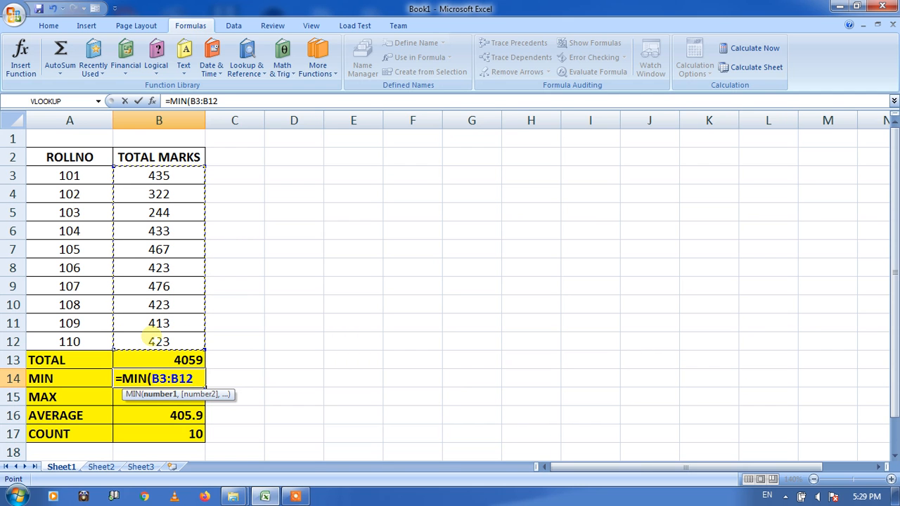
text())
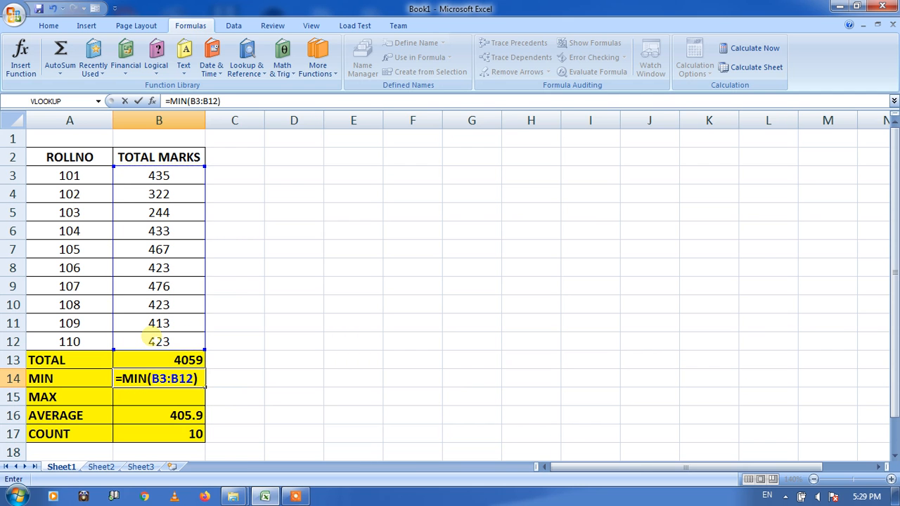
key(Return)
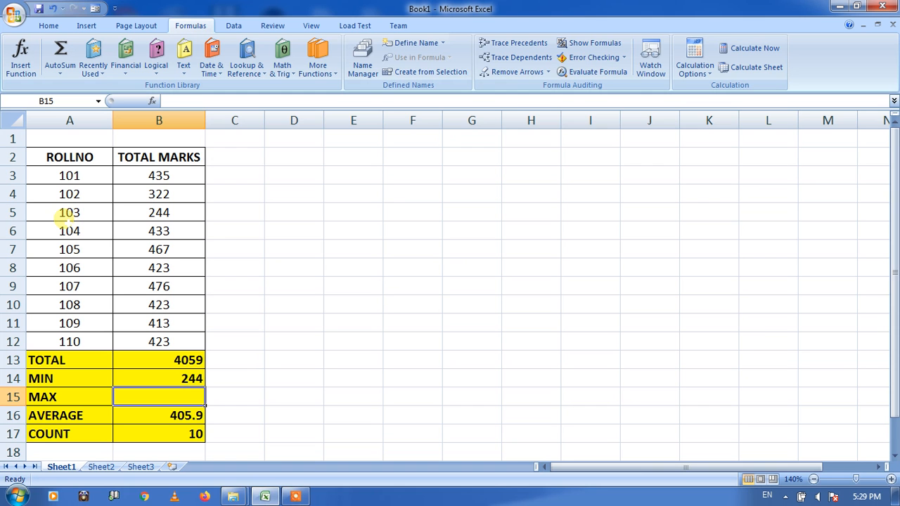
- Enter the formula =MAX(B3:B12) in cell B15 of the MAX row
text(=)
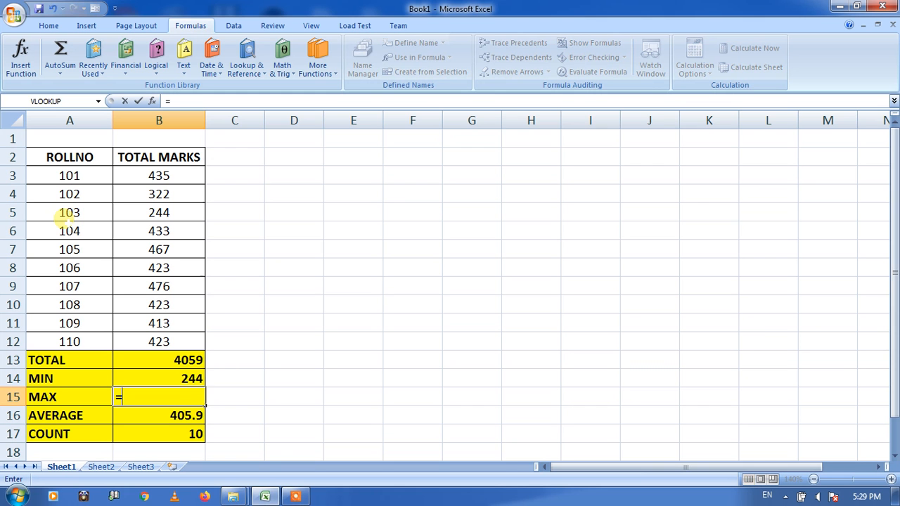
text(M)
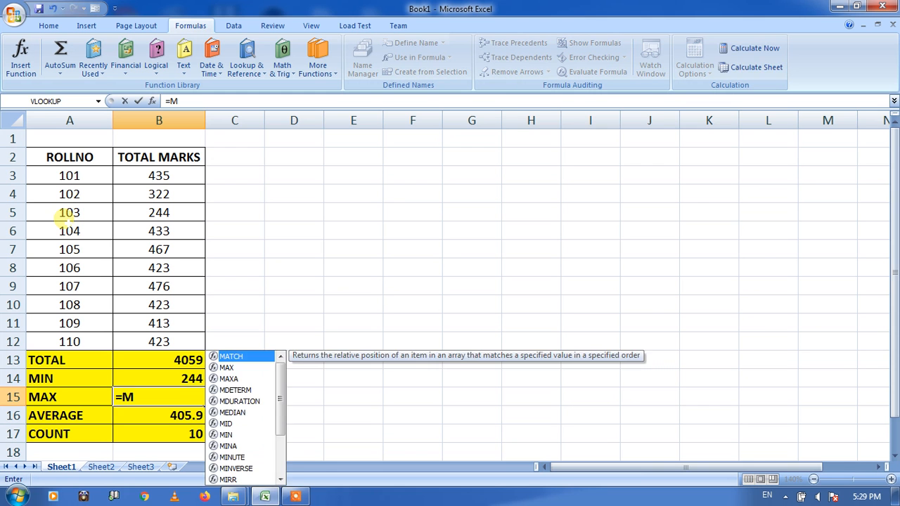
text(AX)
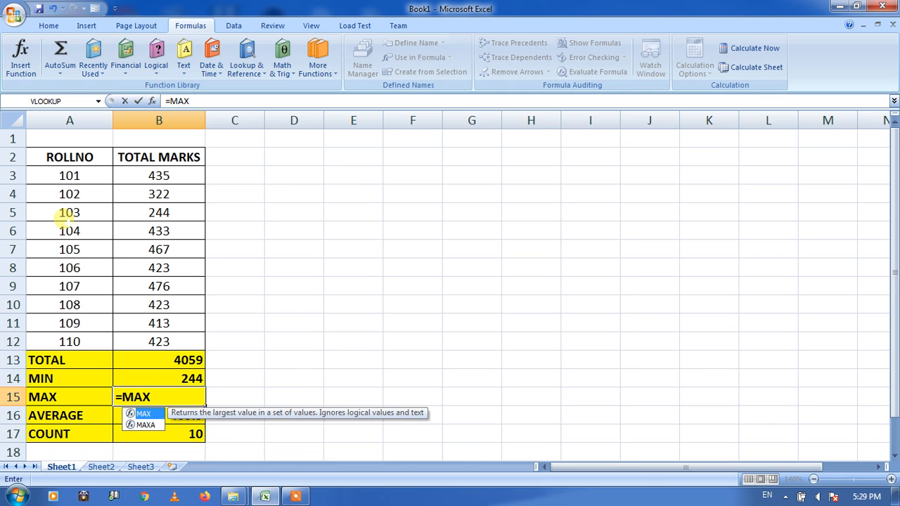
text(()
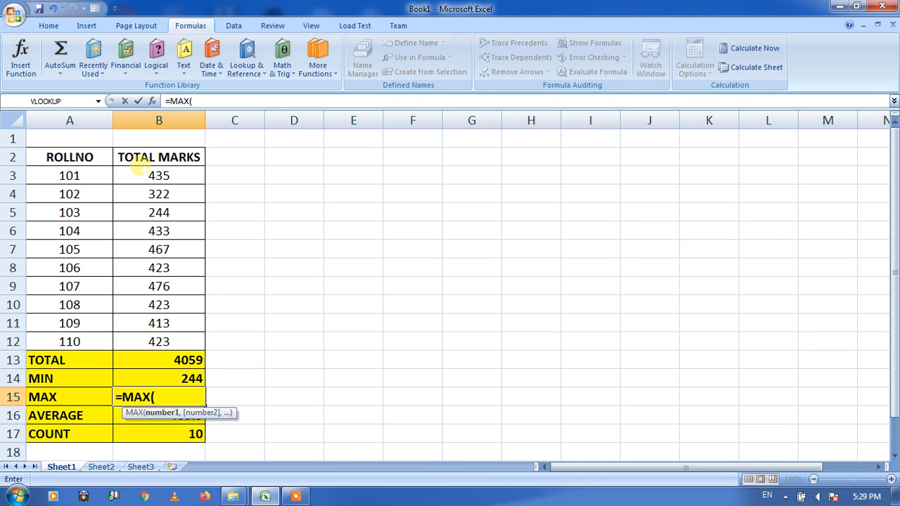
drag(138, 175, 158, 341)
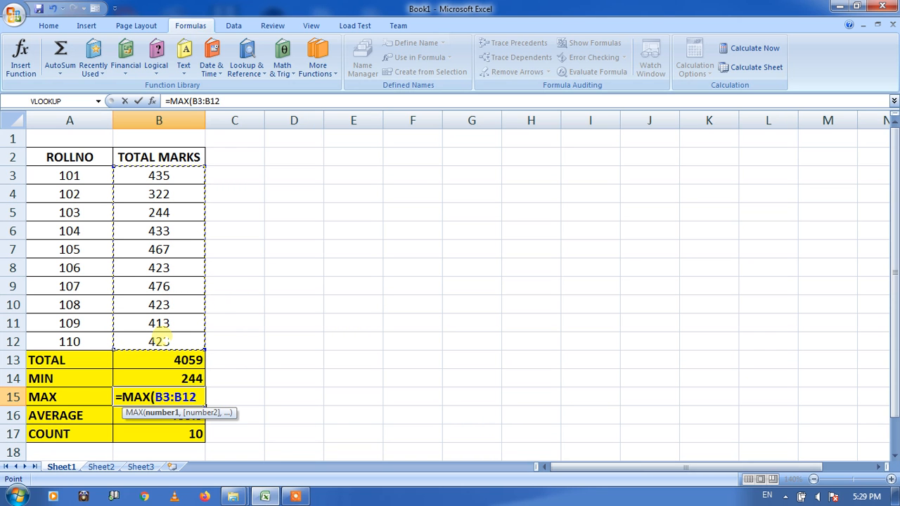
text())
key(Return)
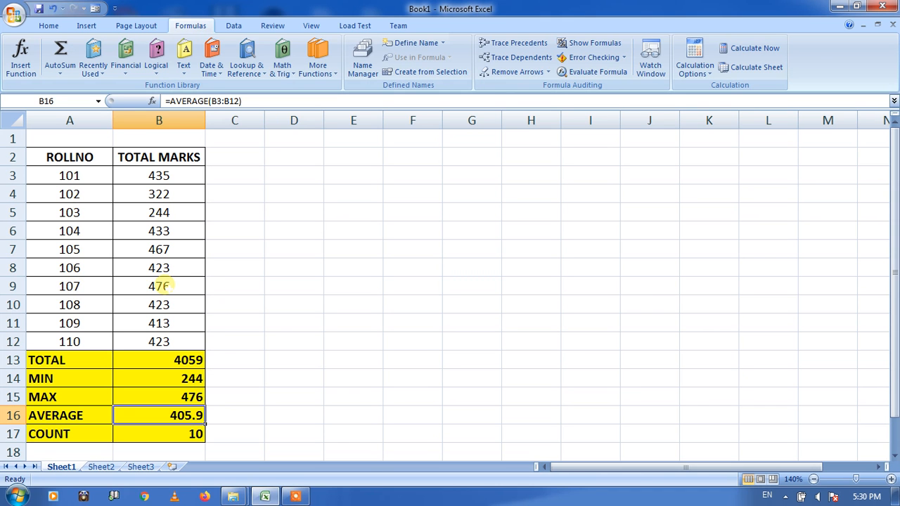
- Select the summary rows in A13:B17 to review their results
click(244, 353)
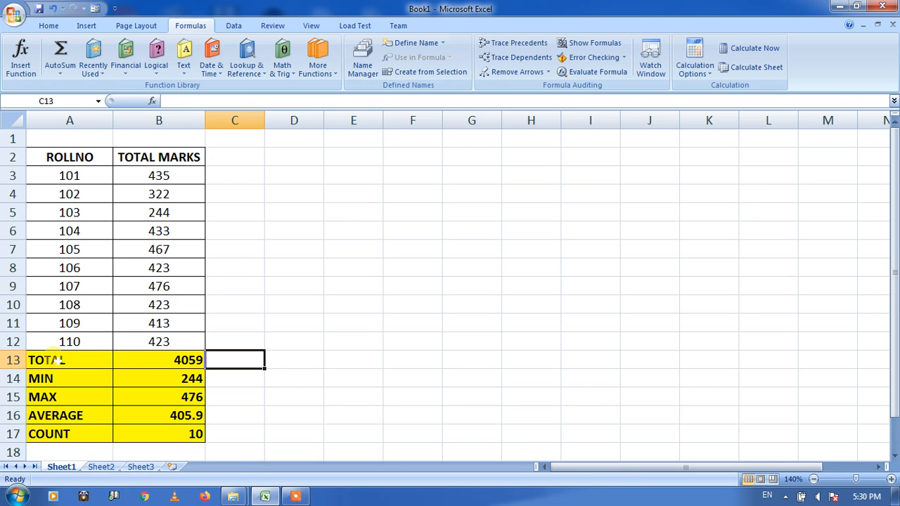
drag(54, 357, 181, 434)
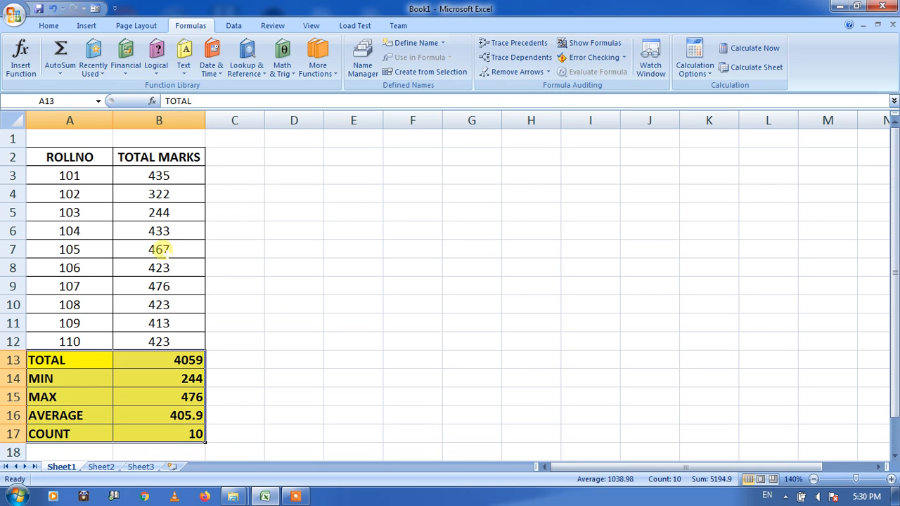
- Replace the marks of roll number 105 in B7 with ABS and check the COUNT formula in B17
click(160, 250)
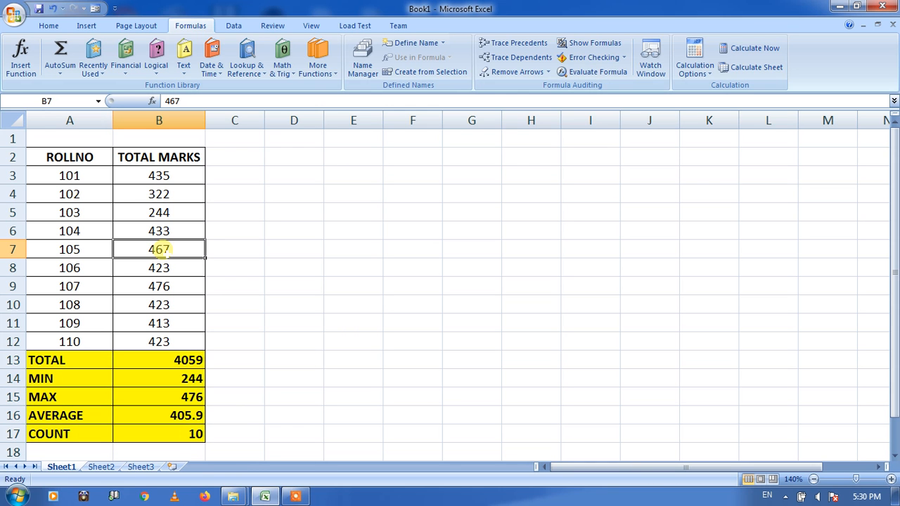
text(A)
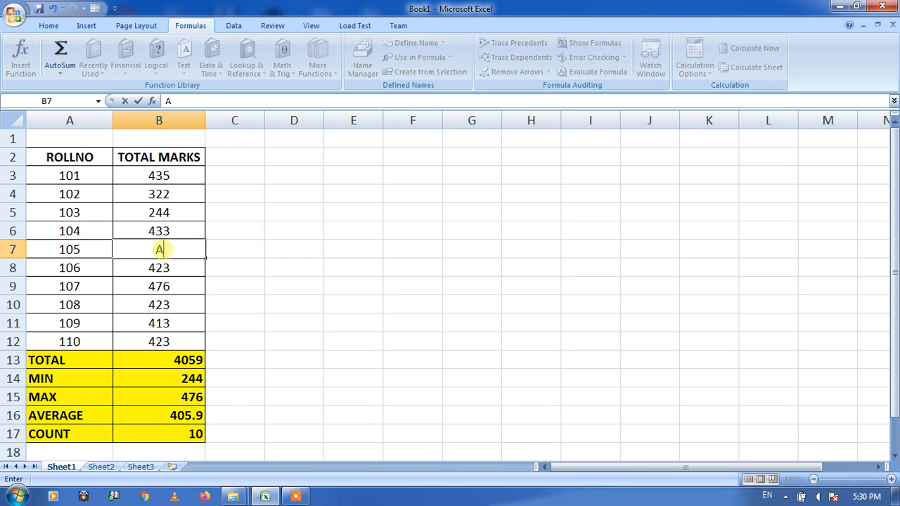
text(BS)
click(232, 248)
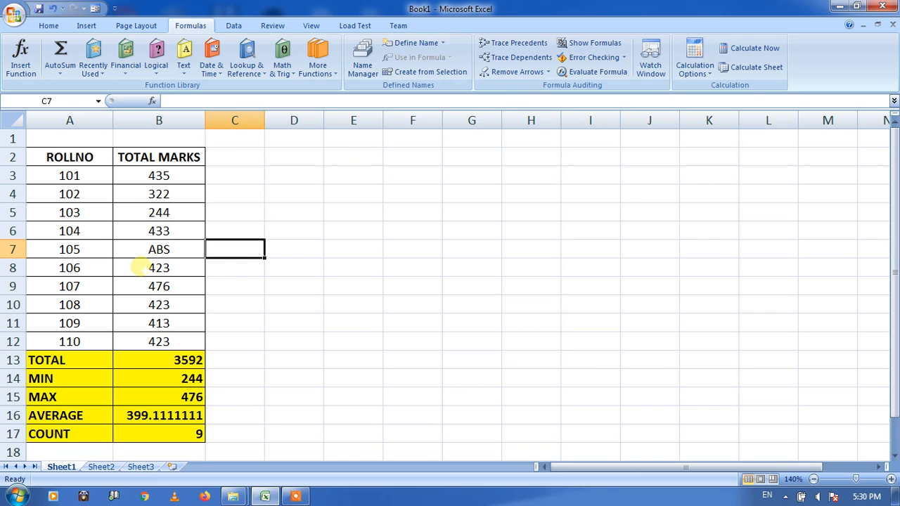
click(177, 436)
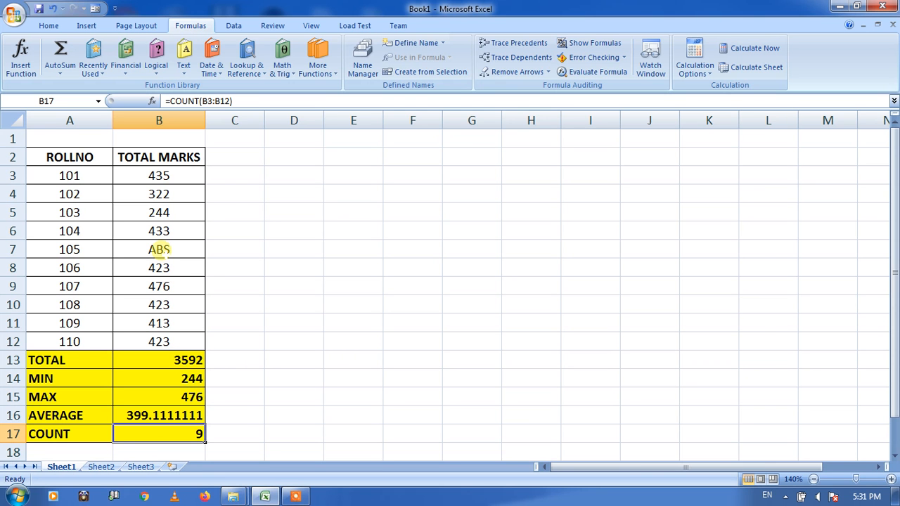
- Restore the marks of roll number 105 in cell B7 to 467
click(159, 249)
text(467)
key(ctrl+Return)
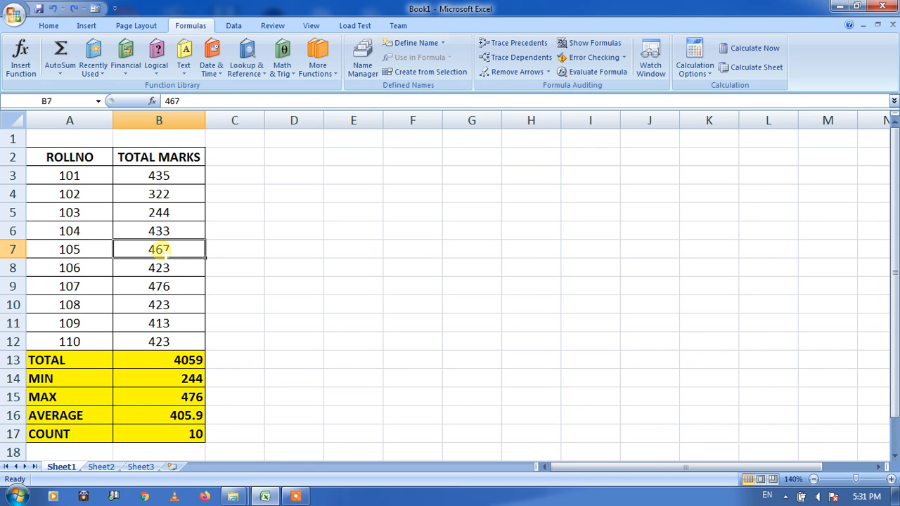
click(301, 498)
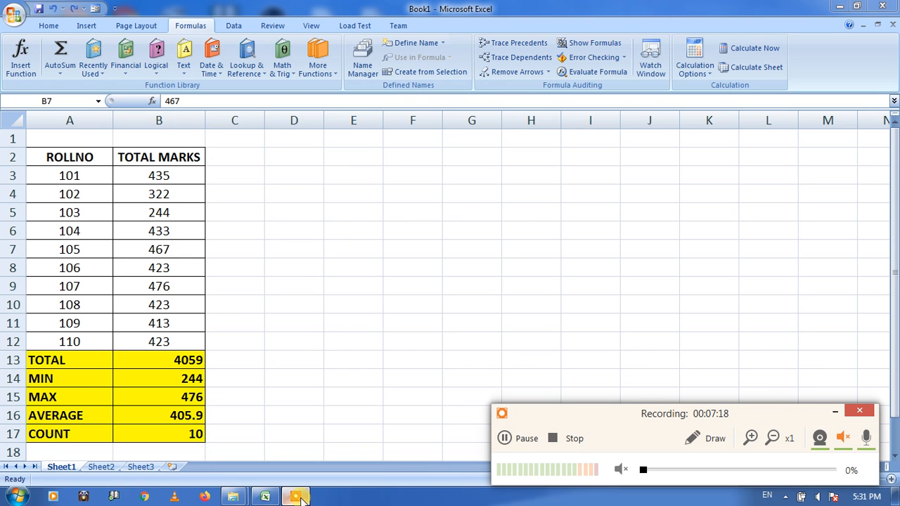